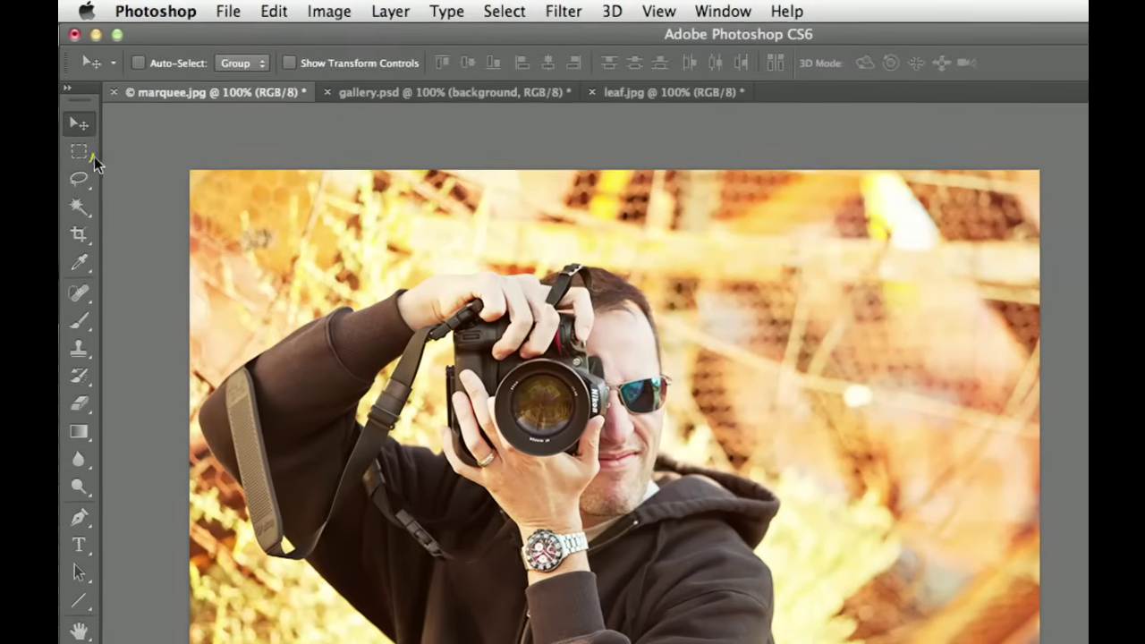
Choose the Rectangular Marquee Tool from the marquee tool flyout.
left_click(74, 115)
left_click(89, 162)
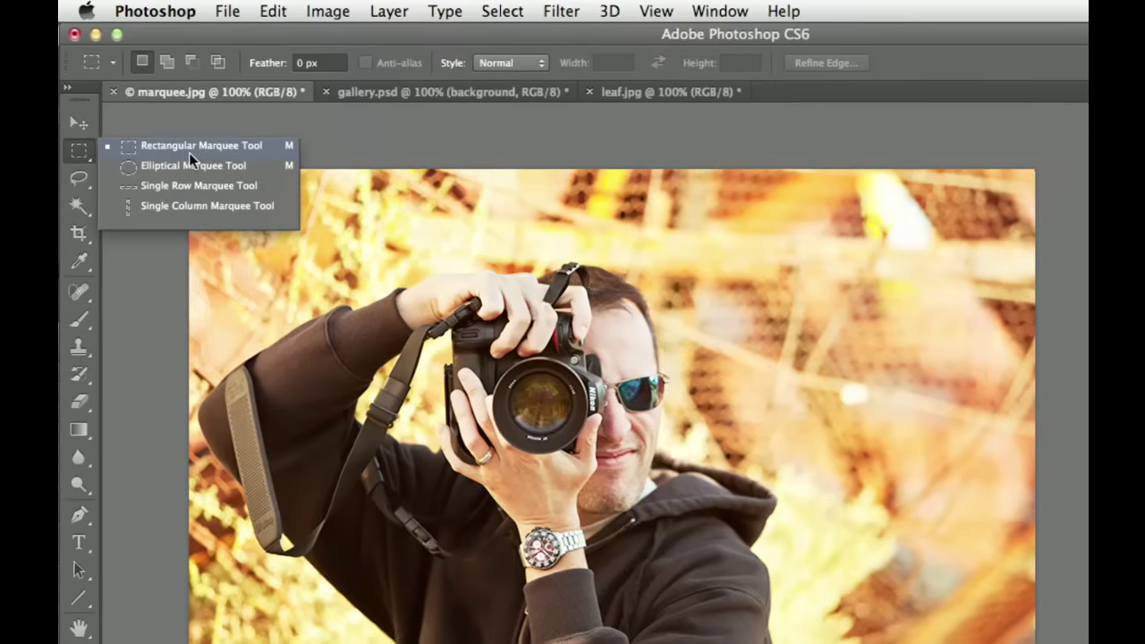
left_click(191, 154)
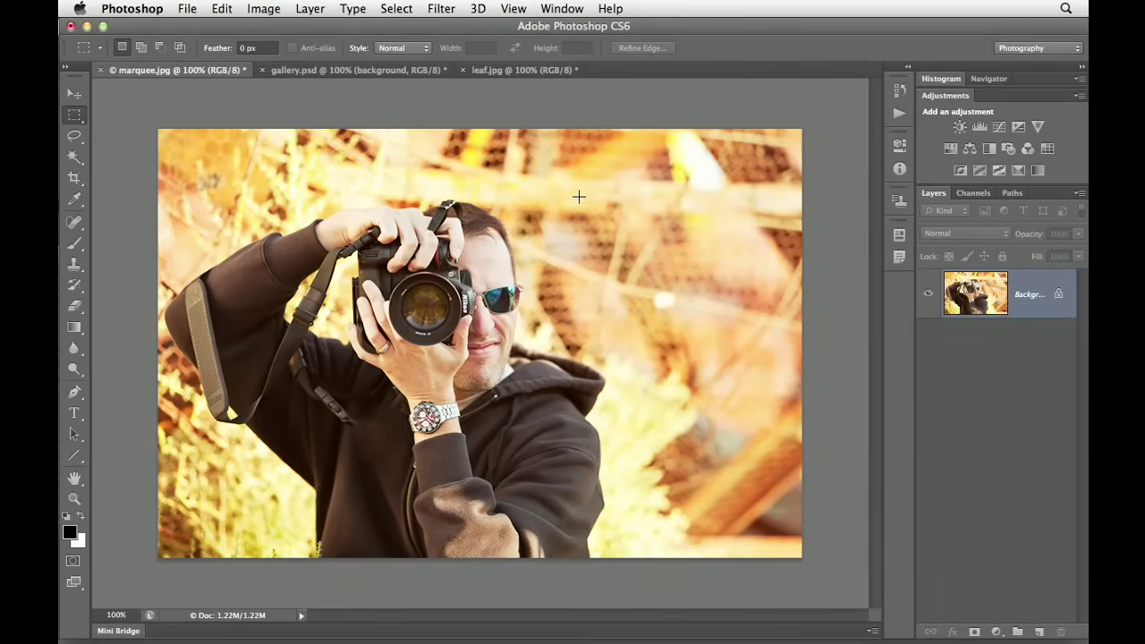
left_click_drag(557, 198, 697, 320)
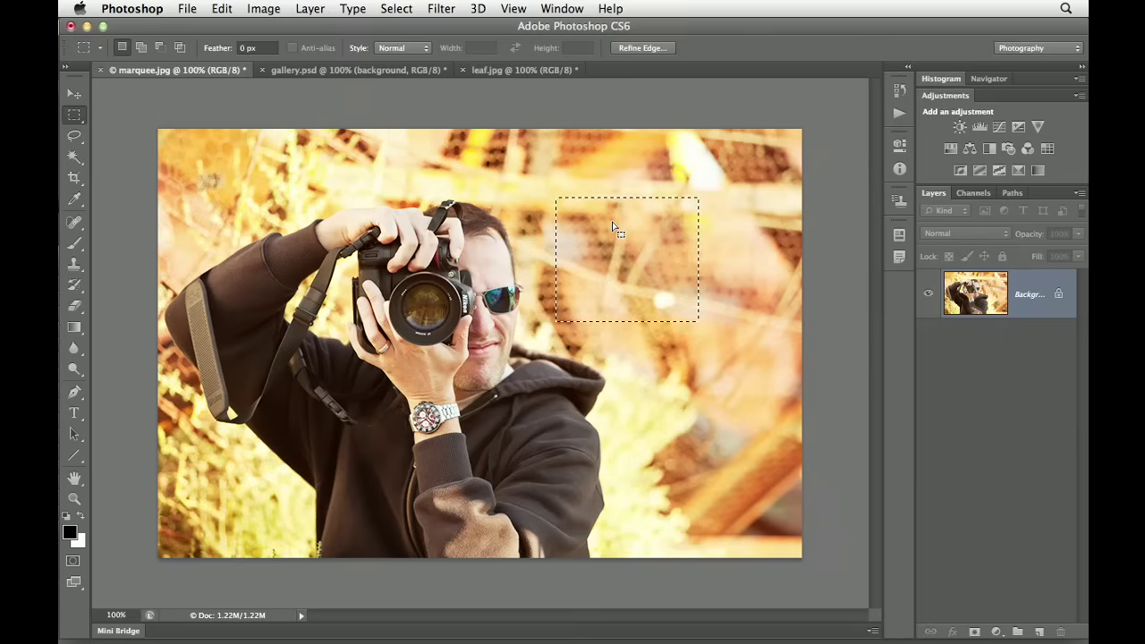
left_click(405, 9)
left_click(720, 55)
key("super+d")
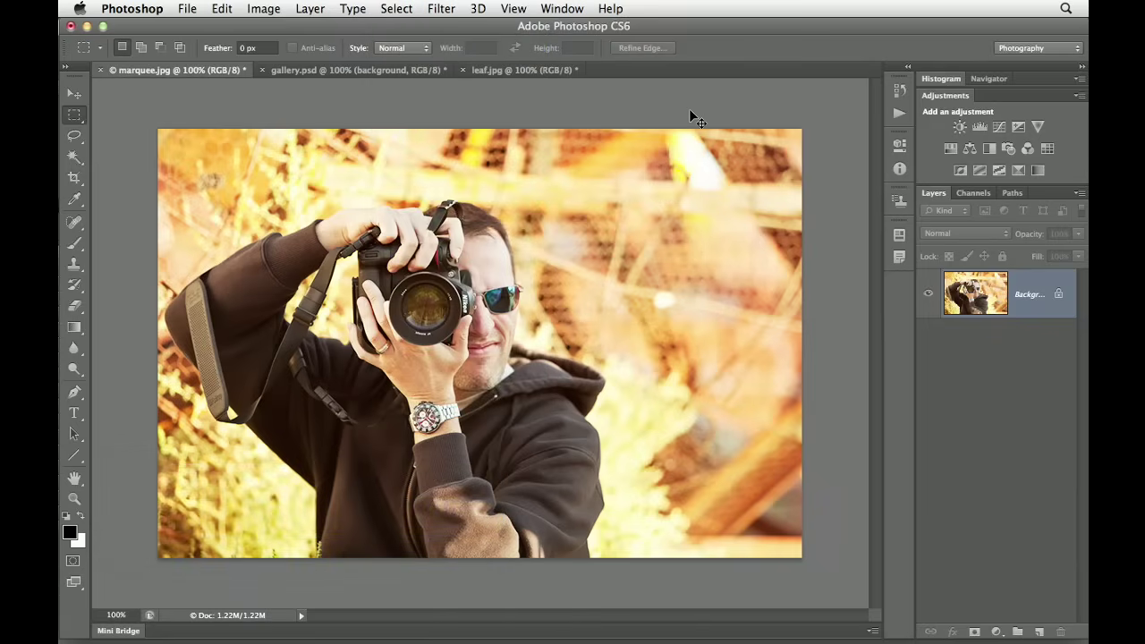
left_click(84, 120)
Draw a 0.550 × 0.550 in circular selection and move it to the upper-right background.
left_click(153, 127)
left_click_drag(544, 178, 585, 215)
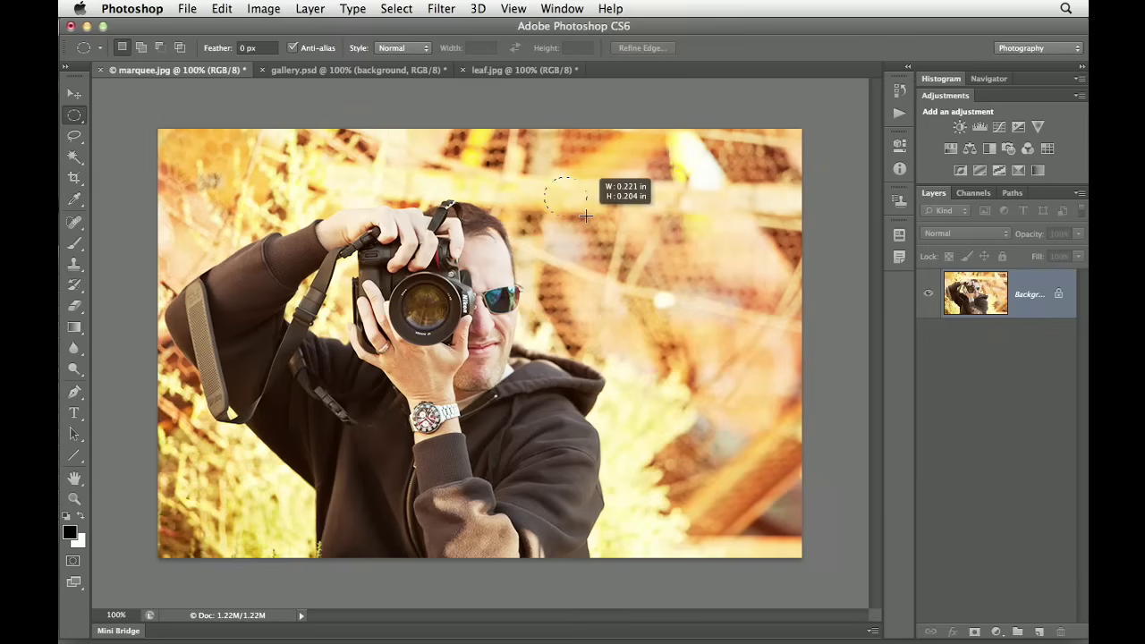
key("space")
left_click_drag(585, 215, 640, 269)
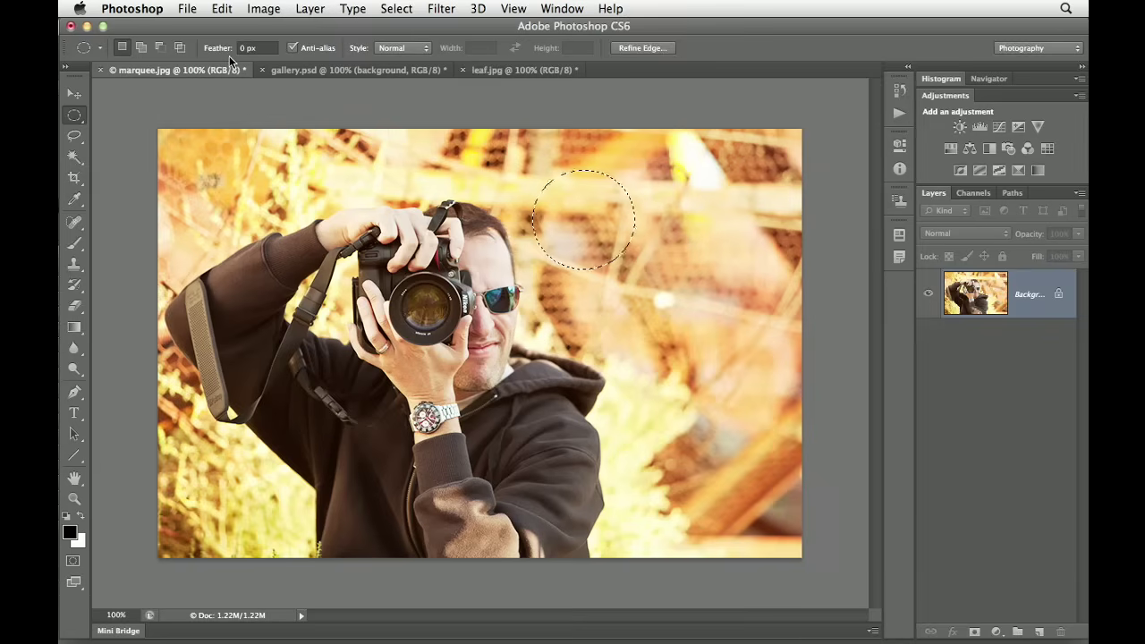
Fill the circular selection with White at 100% opacity, then deselect it.
left_click(216, 11)
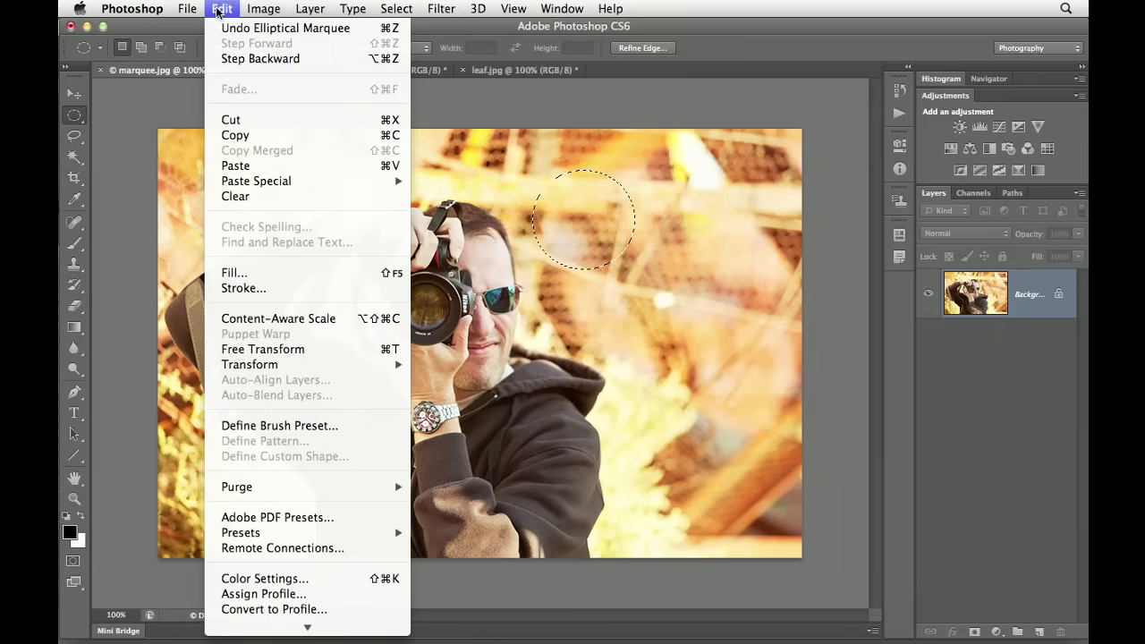
left_click(251, 272)
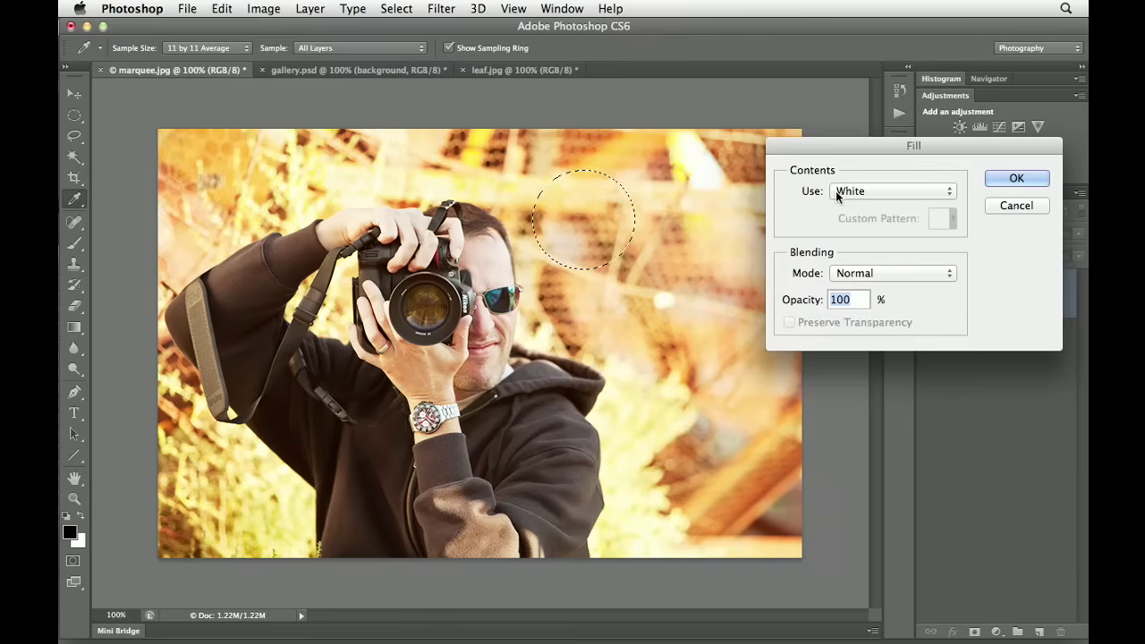
left_click(1003, 177)
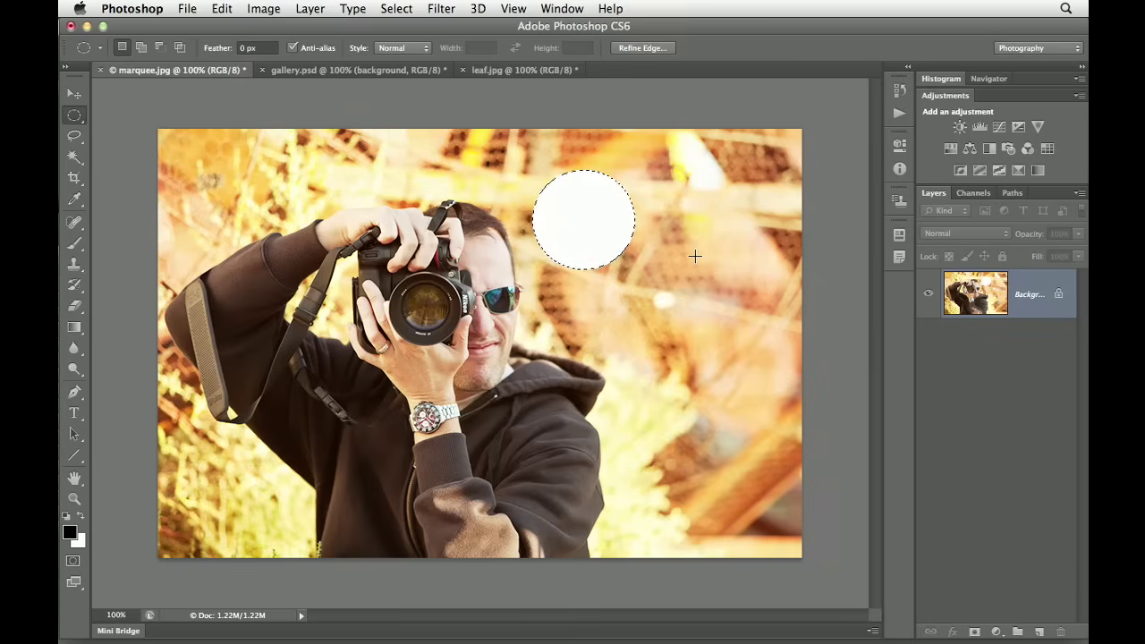
left_click(396, 9)
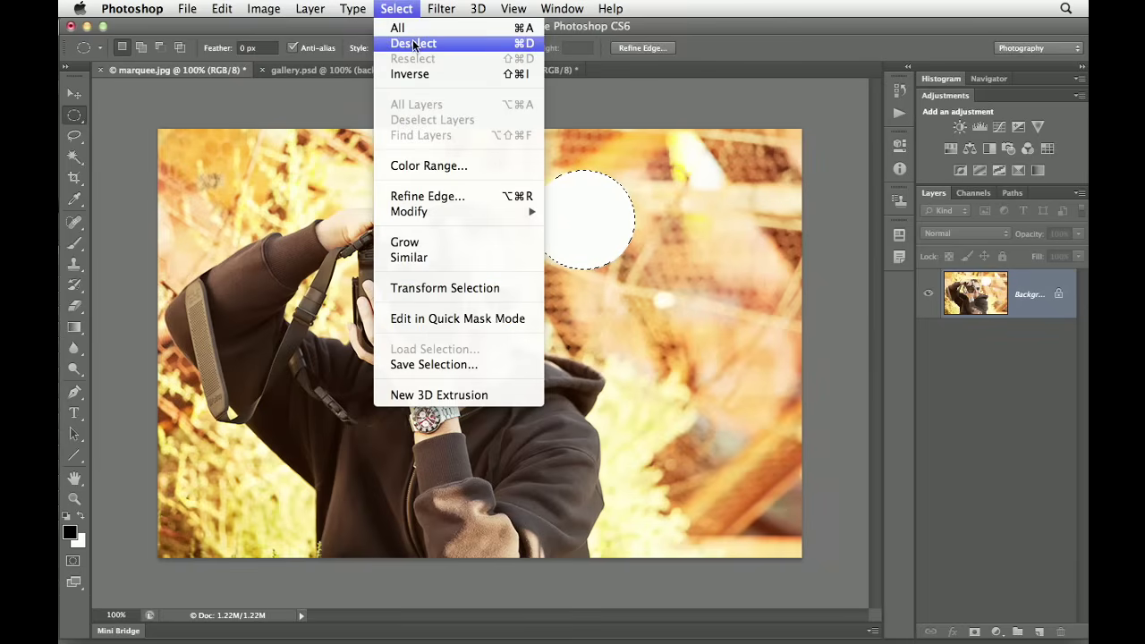
left_click(414, 43)
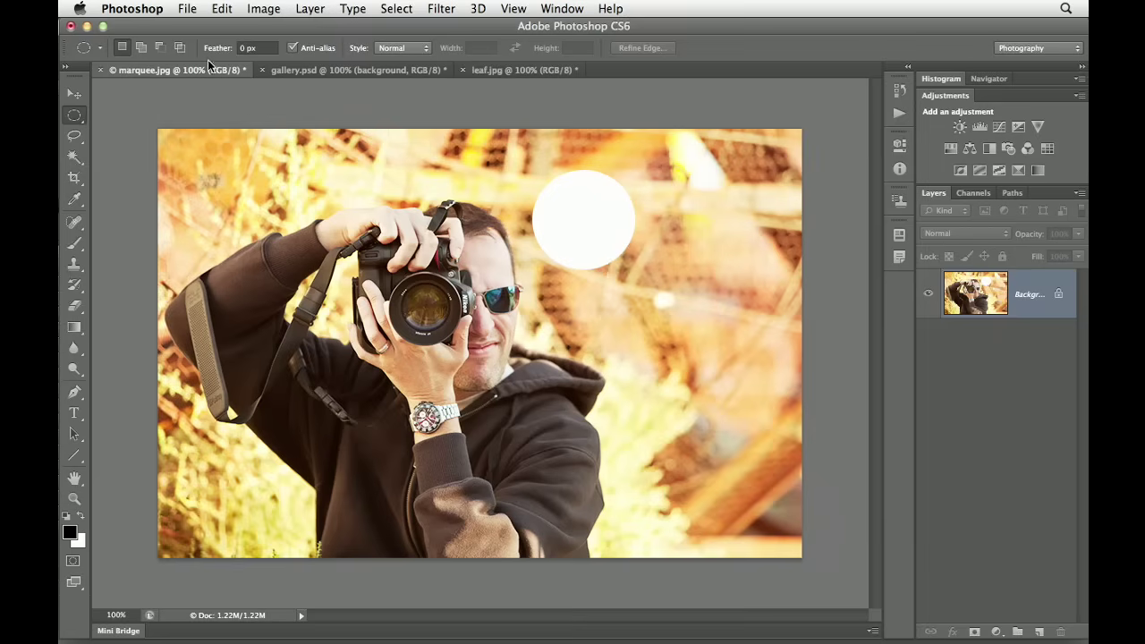
Set Feather to 15.8 px, draw a second circle, fill it White, and deselect.
left_click_drag(210, 54, 338, 54)
left_click_drag(674, 181, 772, 284)
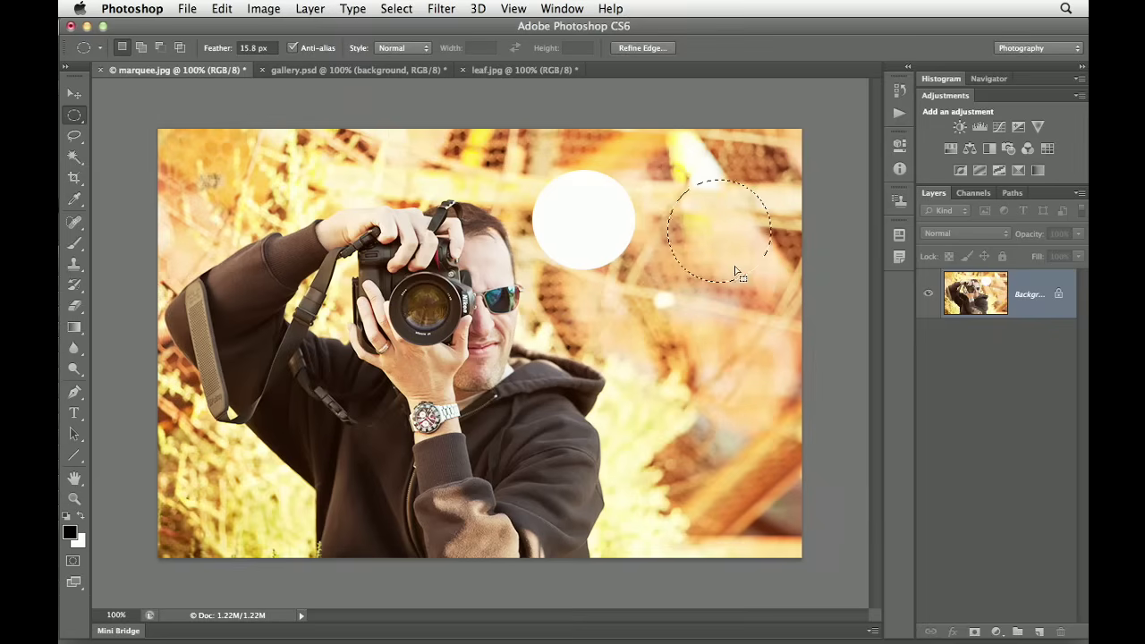
left_click(221, 9)
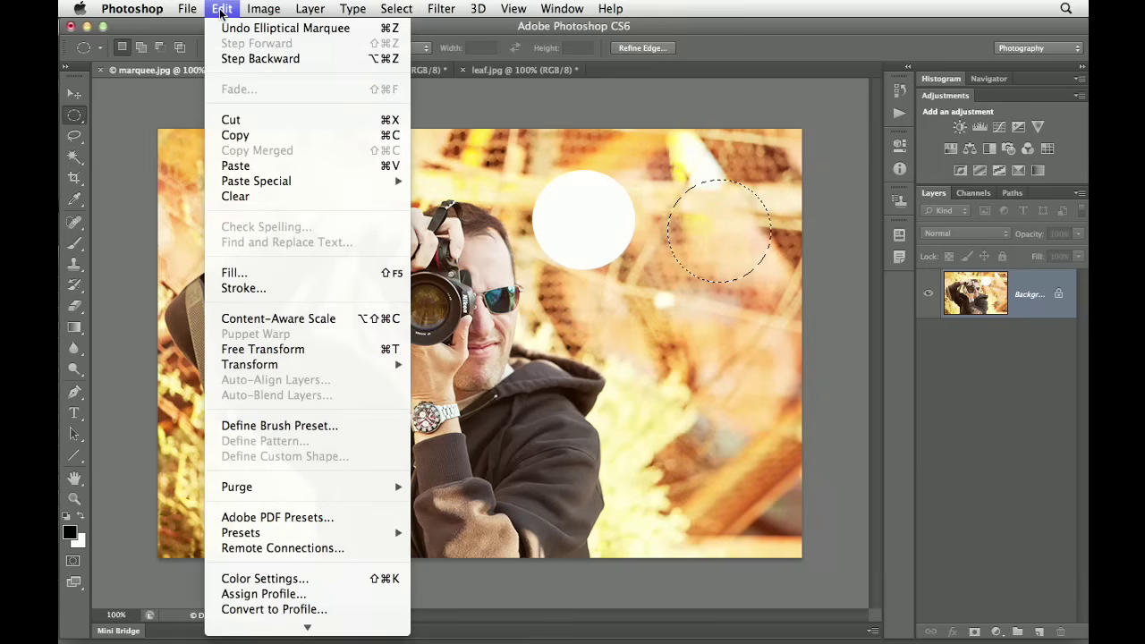
left_click(272, 272)
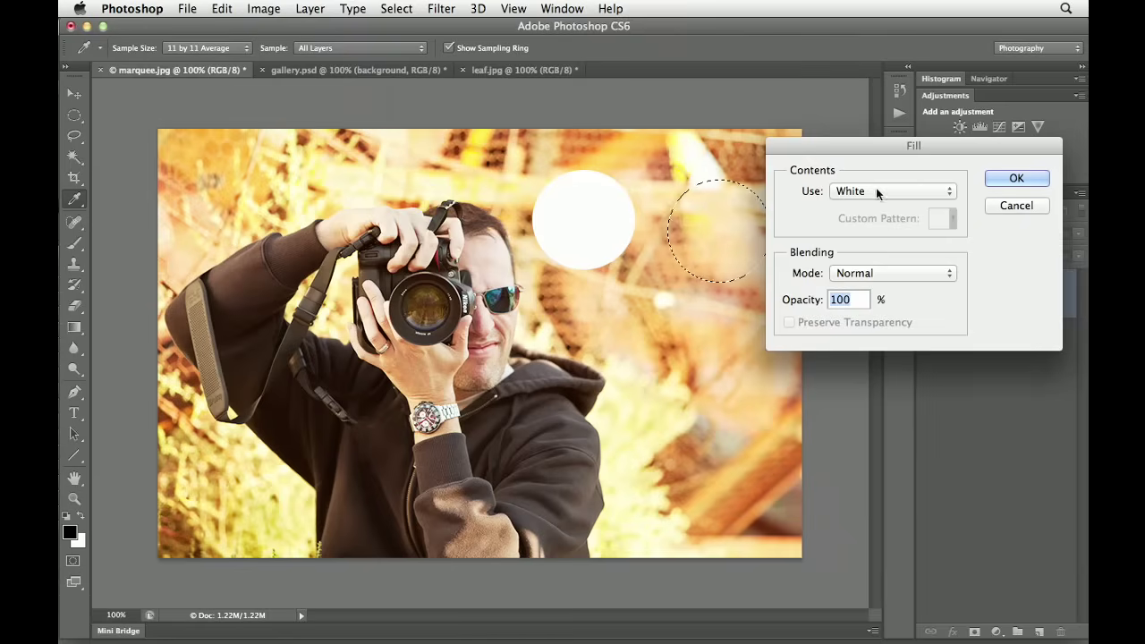
left_click(990, 178)
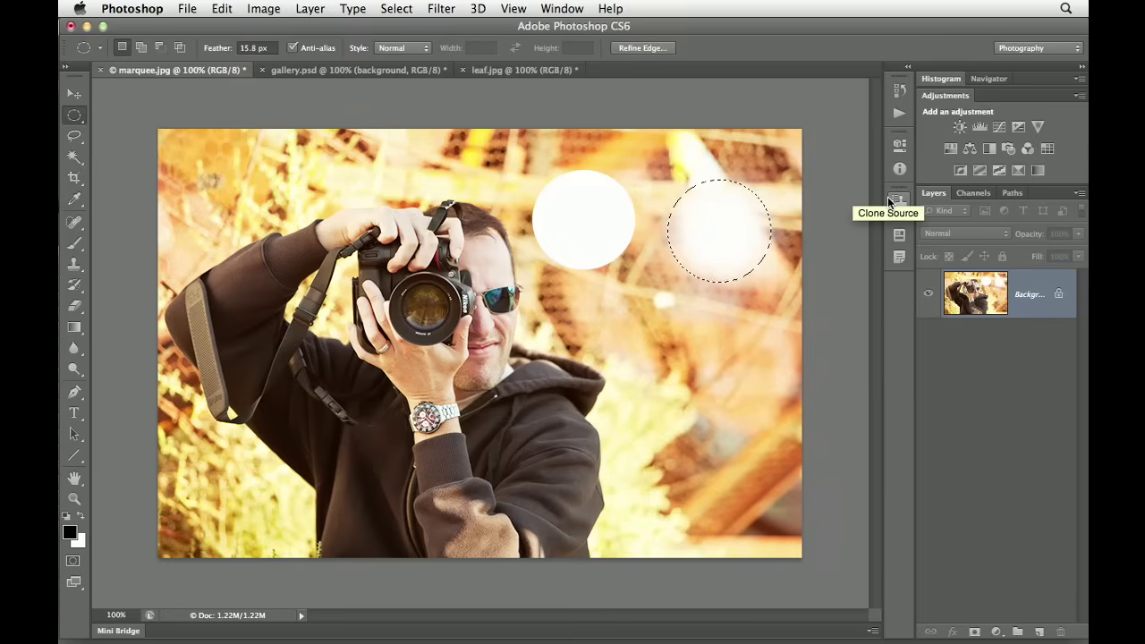
key("ctrl+d")
key("v")
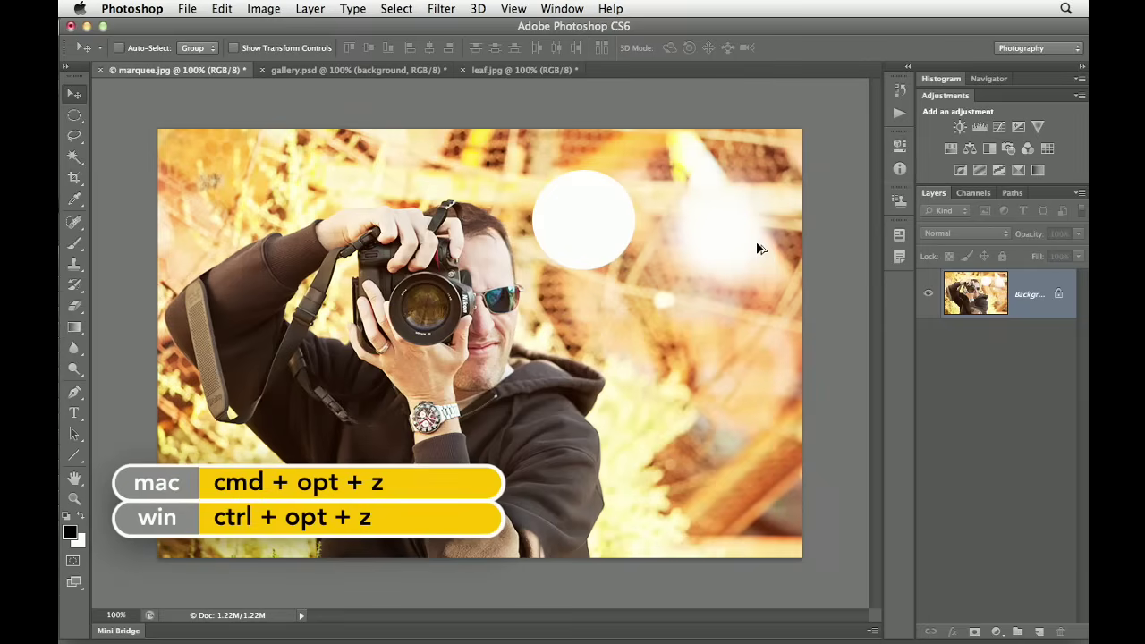
Step backward twice with Cmd+Option+Z to undo both white fills.
key("super+alt+z")
key("super+alt+z")
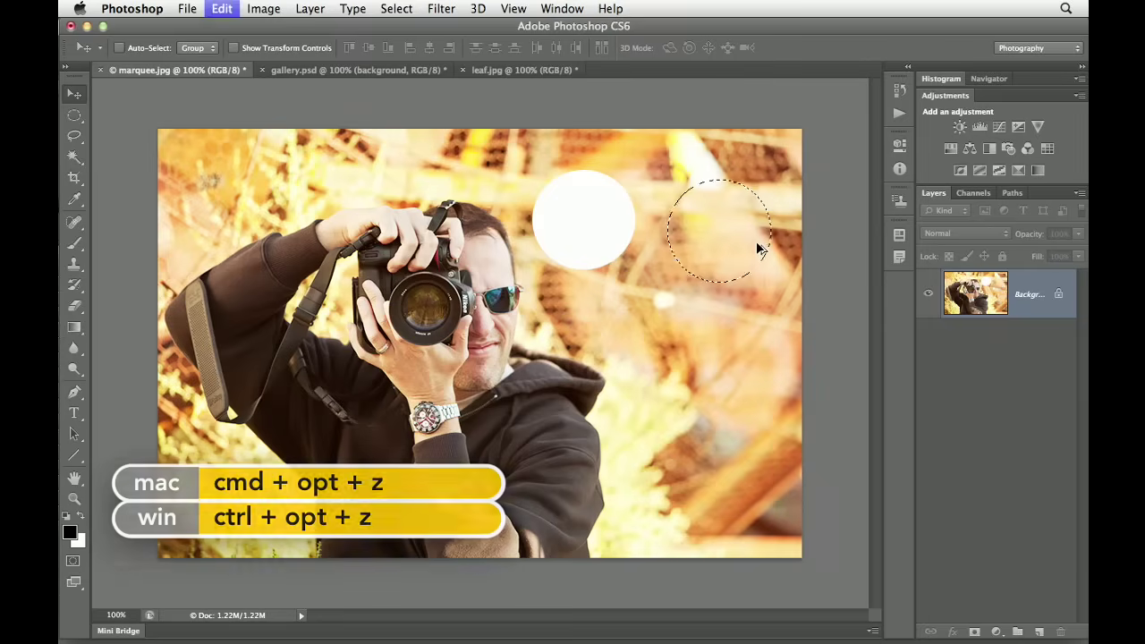
key("super+alt+z")
key("super+alt+z")
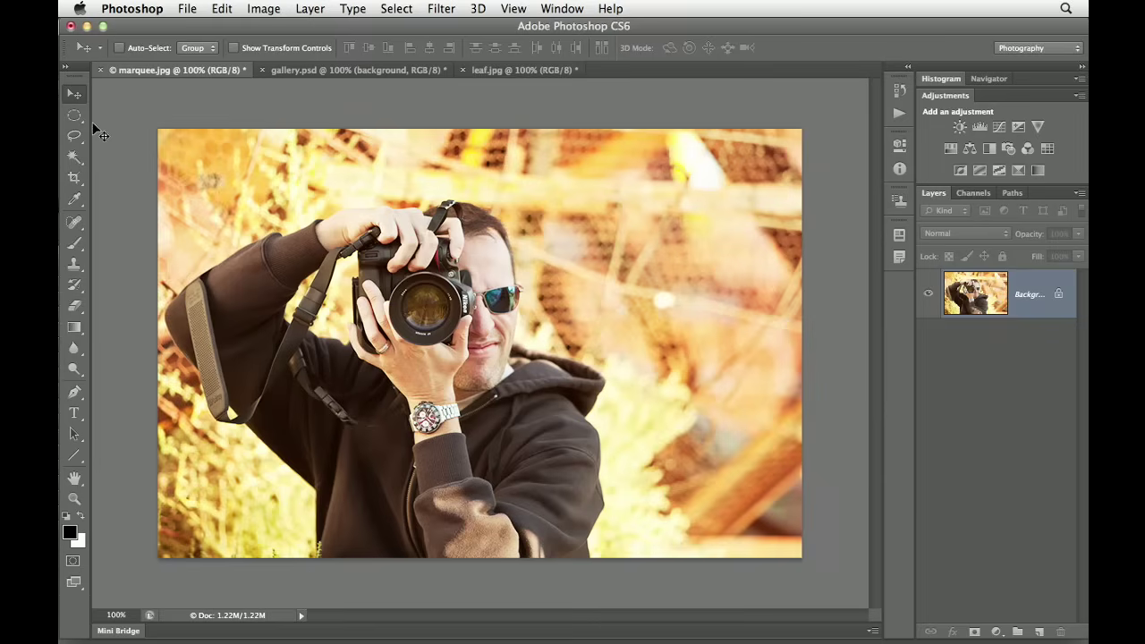
Set Feather to 2.9 px and draw an elliptical selection centred on the camera lens.
left_click(77, 117)
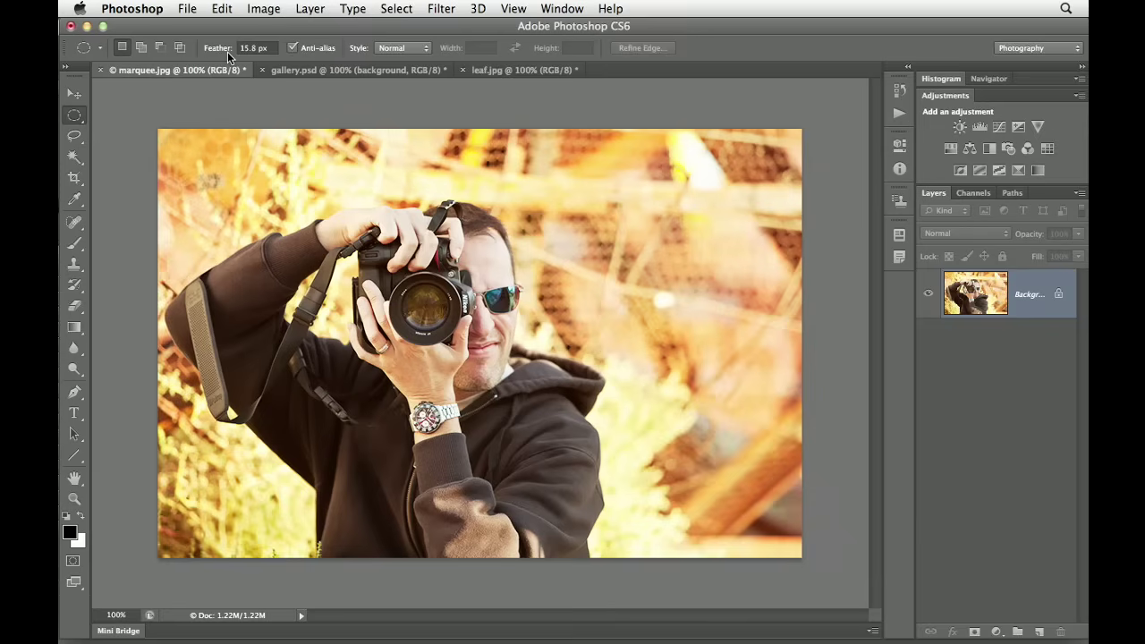
left_click_drag(227, 52, 123, 54)
left_click_drag(429, 312, 469, 341)
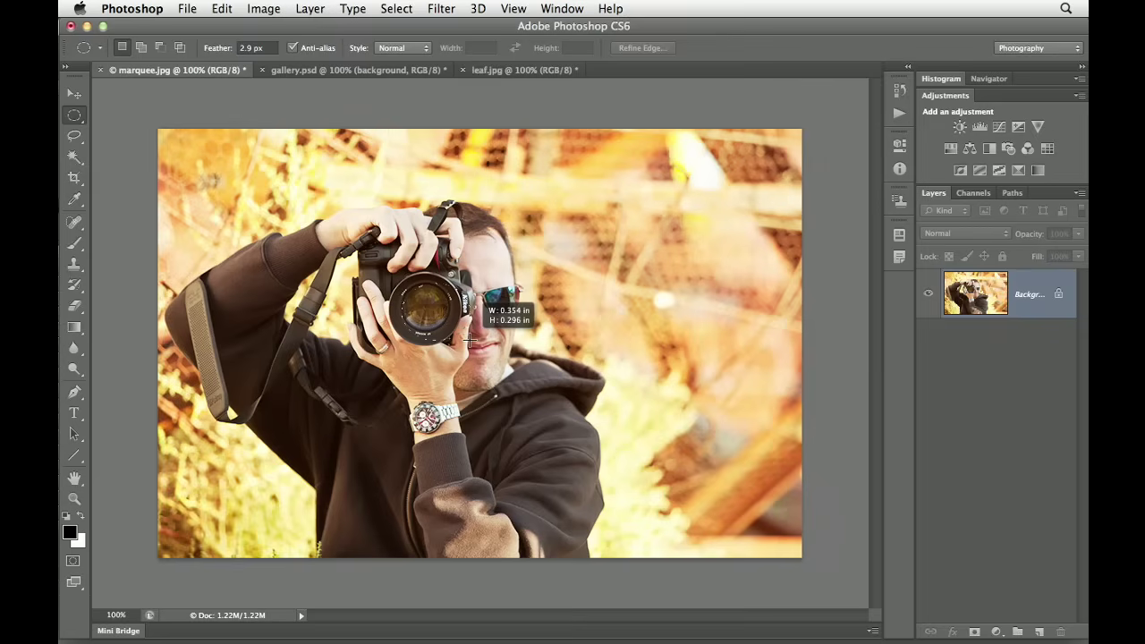
key("space")
left_click_drag(468, 340, 449, 332)
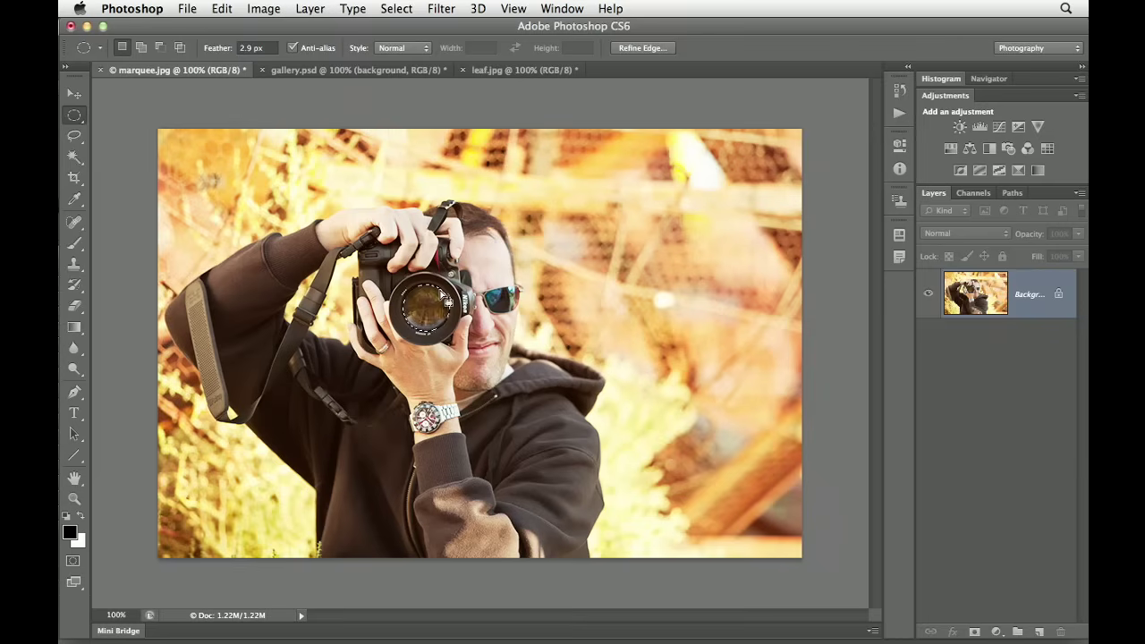
left_click(265, 11)
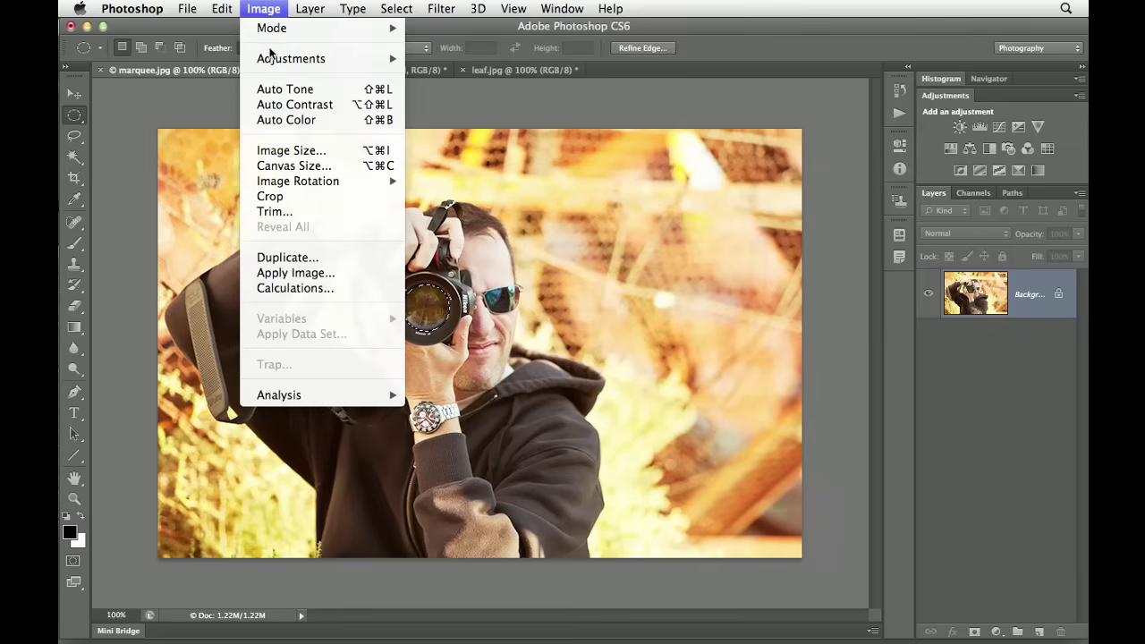
Apply Brightness/Contrast with Brightness 102 and Contrast 62 to the lens selection.
mouse_move(271, 61)
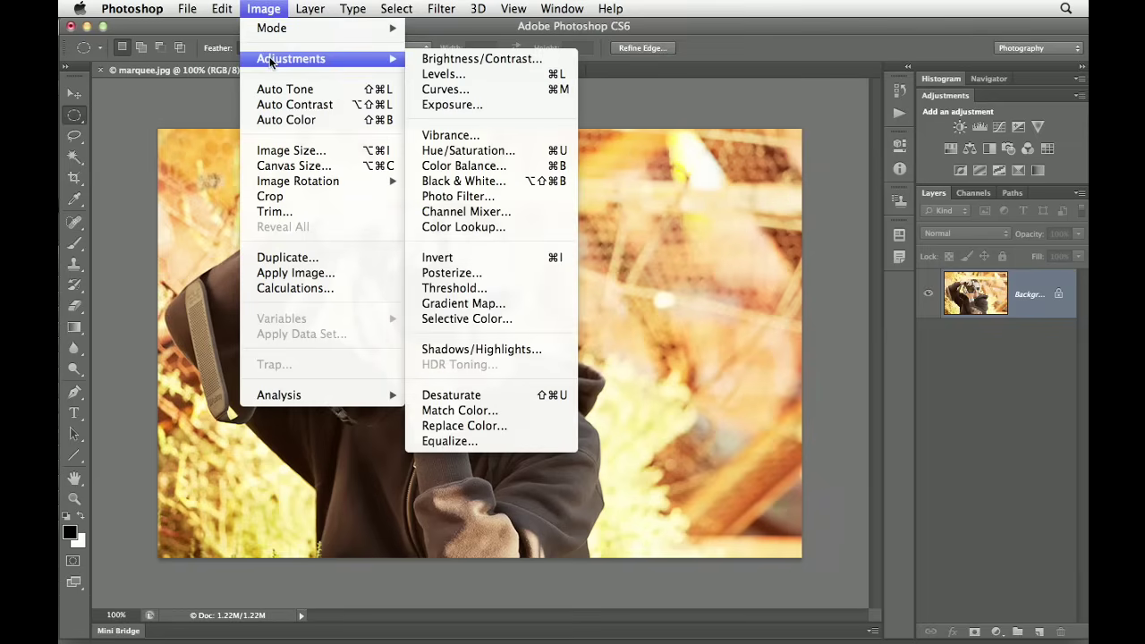
left_click(497, 69)
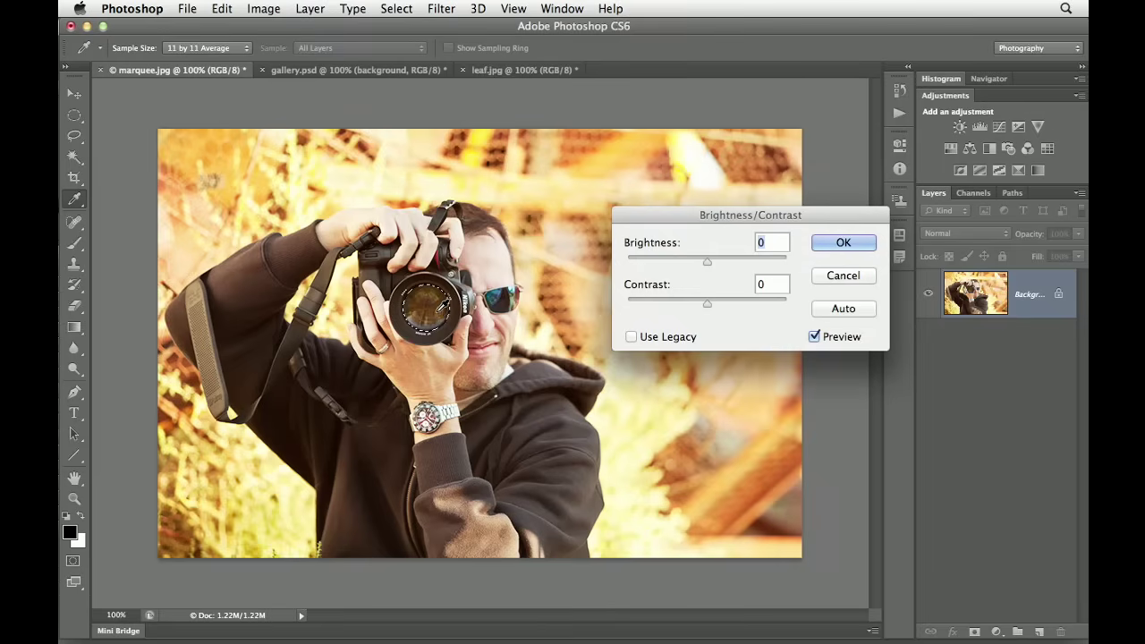
left_click_drag(710, 258, 761, 259)
left_click_drag(710, 306, 755, 309)
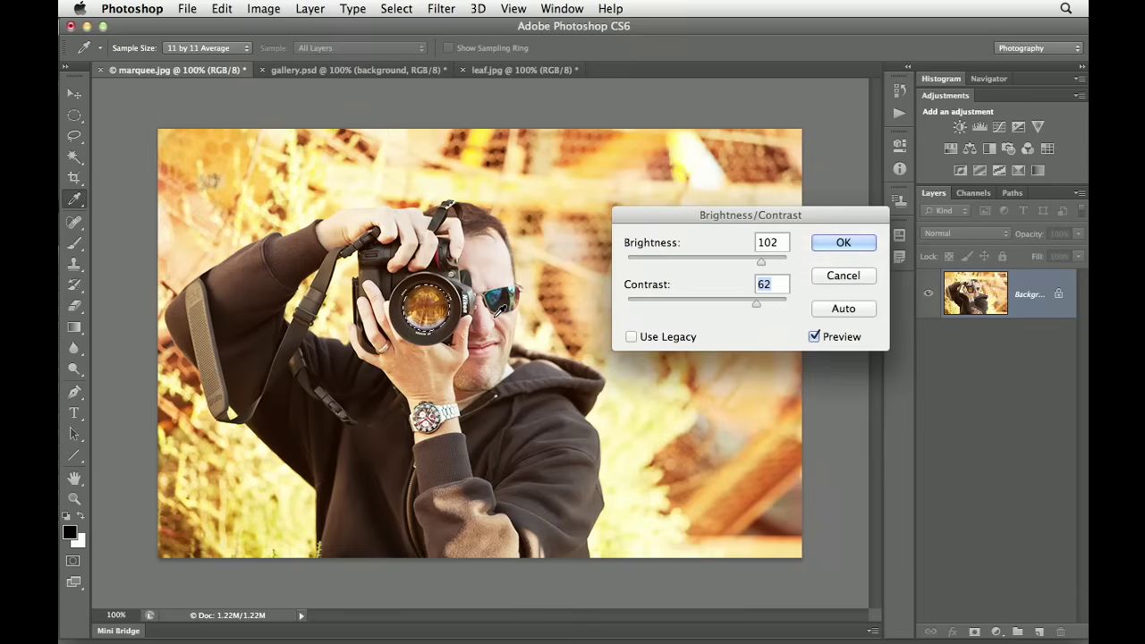
left_click(824, 246)
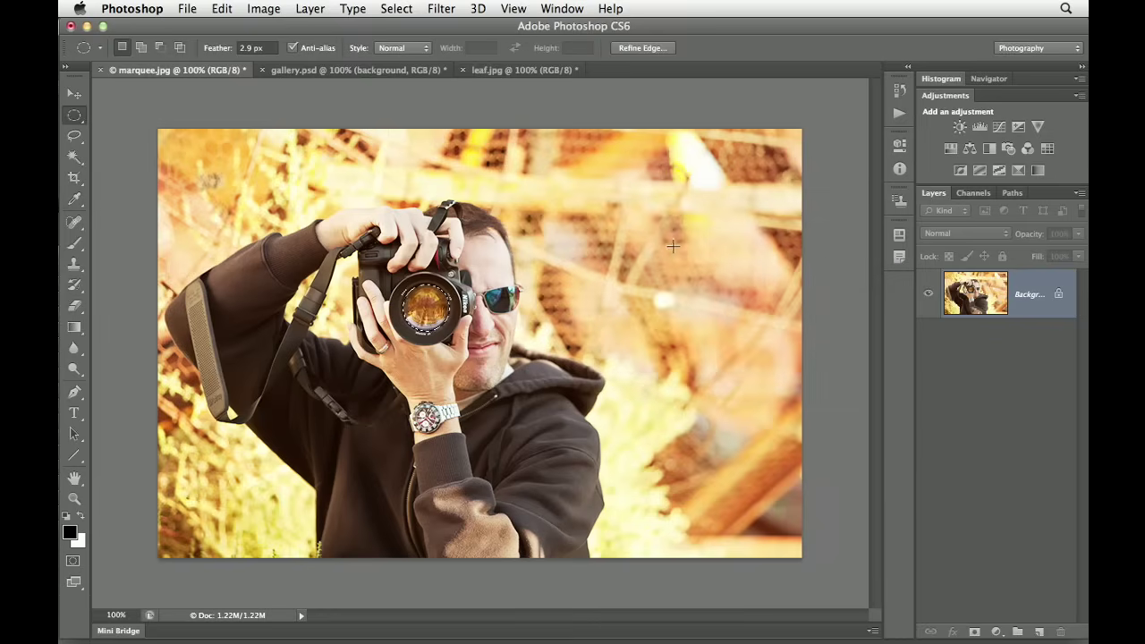
Remove the selection around the brightened lens with Select > Deselect.
left_click(398, 9)
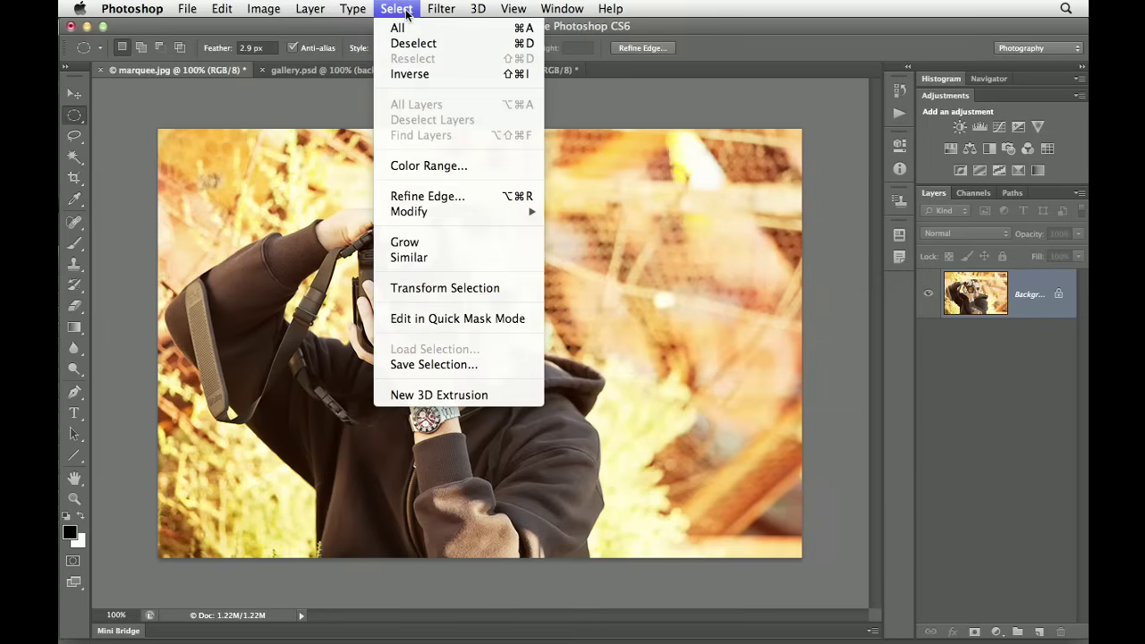
left_click(488, 44)
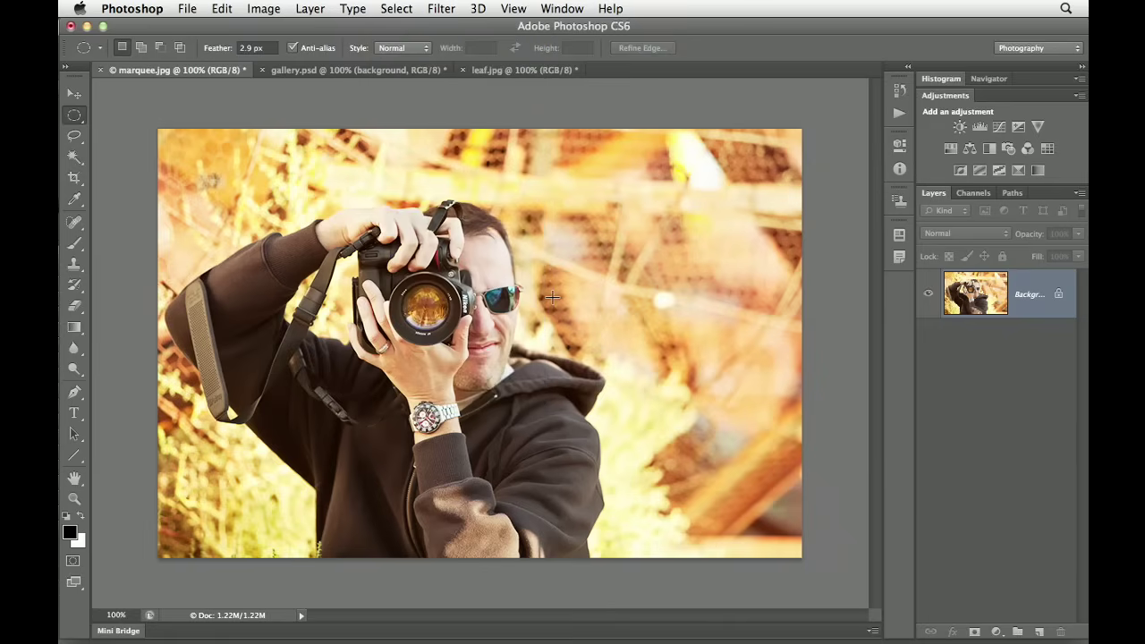